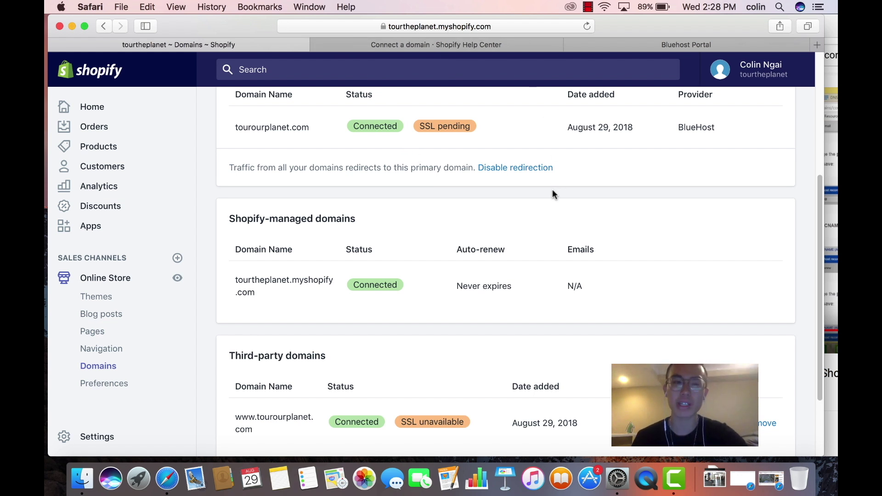
Scroll up to the Primary domain card showing tourourplanet.com connected from BlueHost
scroll(391, 189, "up", 2)
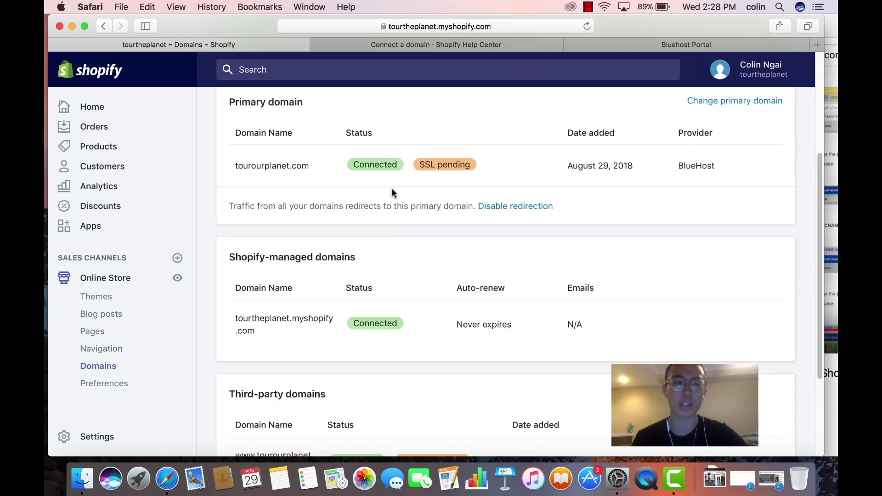
Review the primary domain name and the third-party domain entries on Shopify's Domains page
left_click_drag(243, 163, 304, 164)
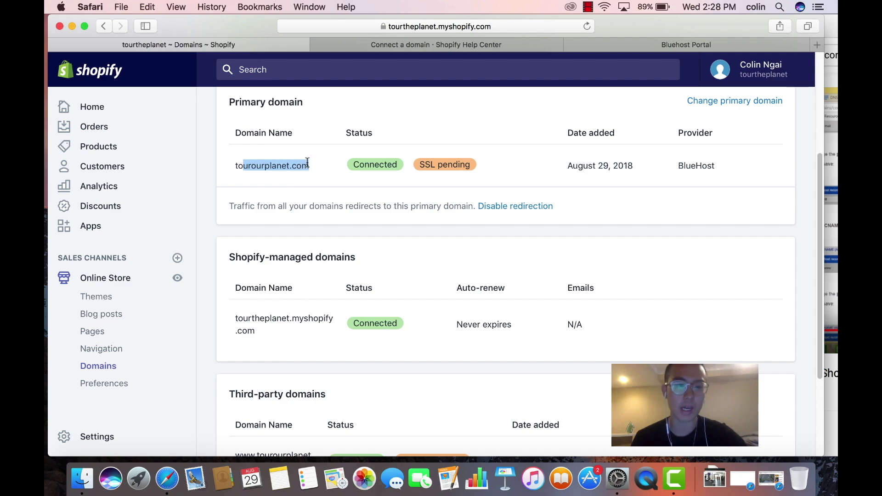
left_click(307, 163)
scroll(307, 163, "down", 3)
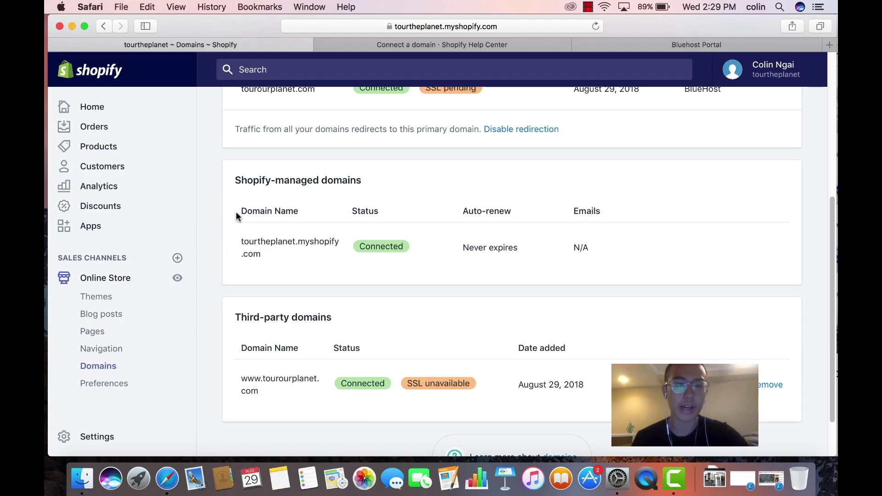
scroll(544, 162, "down", 1)
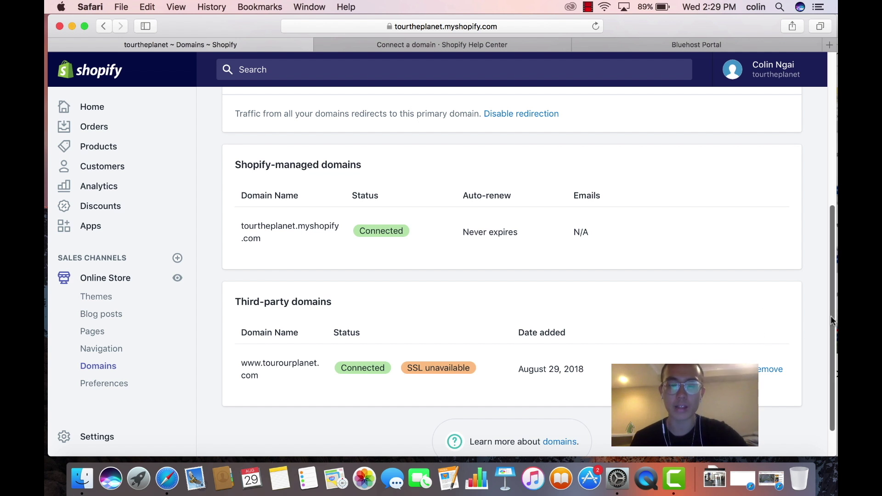
Move the Bluehost Portal tab into place and bring up the Bluehost dashboard
left_click_drag(832, 320, 829, 271)
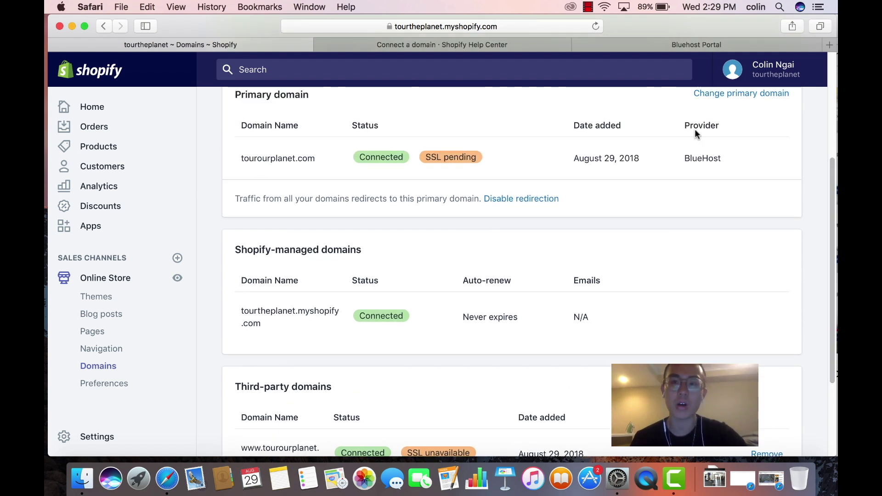
left_click_drag(831, 224, 824, 244)
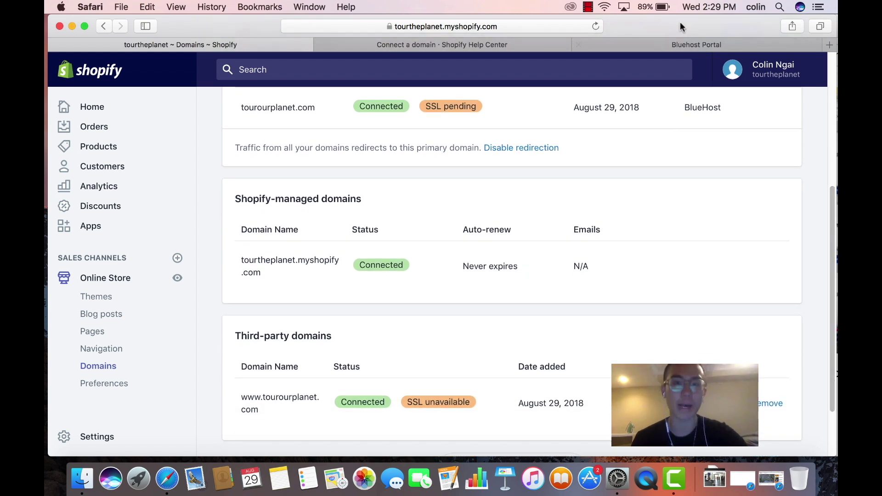
left_click_drag(661, 48, 443, 41)
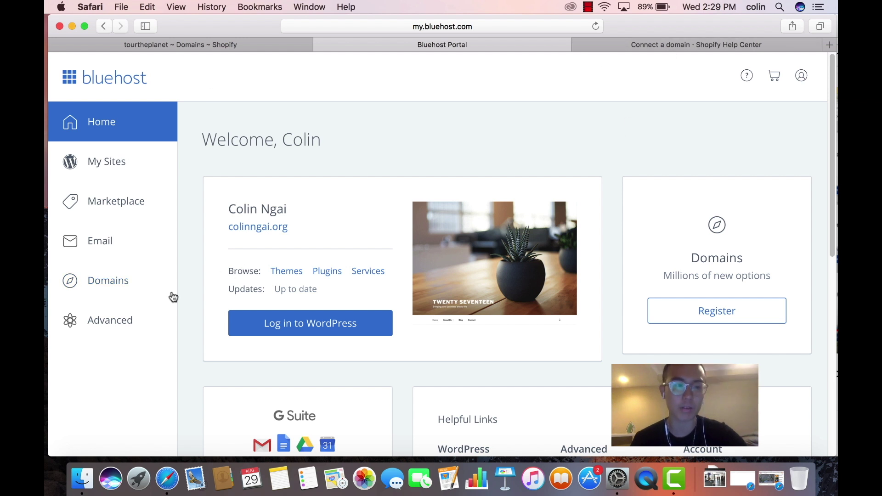
Search Bluehost for tourtheplanet domains, then start a new search for planetariumshop
left_click(141, 288)
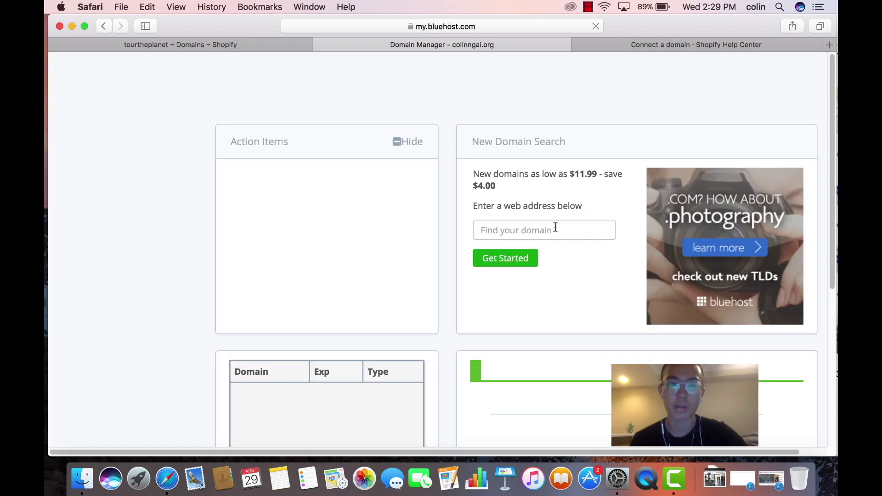
left_click(520, 236)
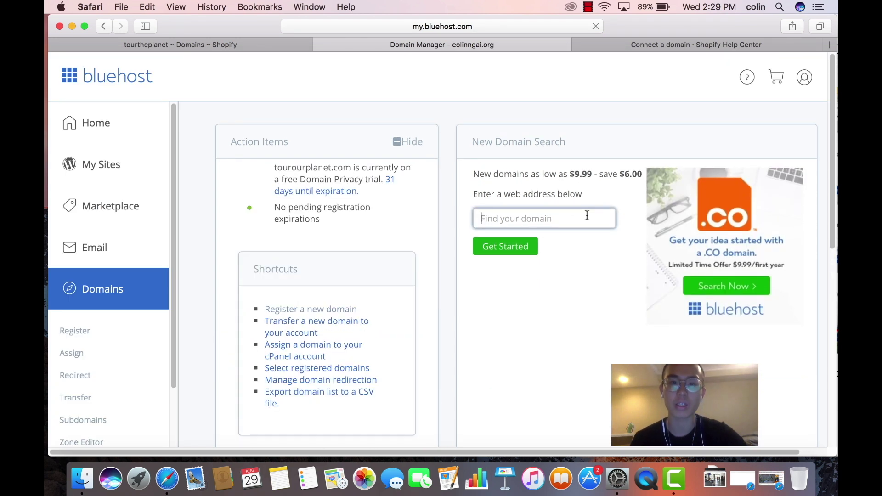
type("tour")
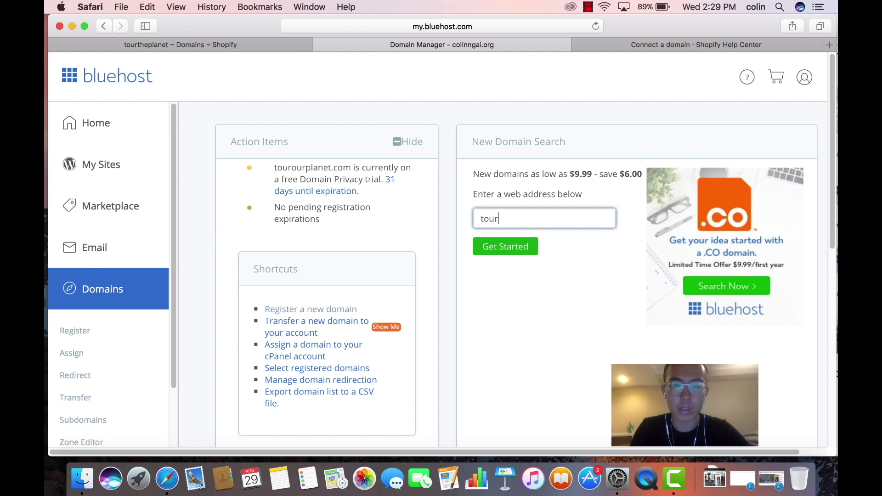
type("theplanet")
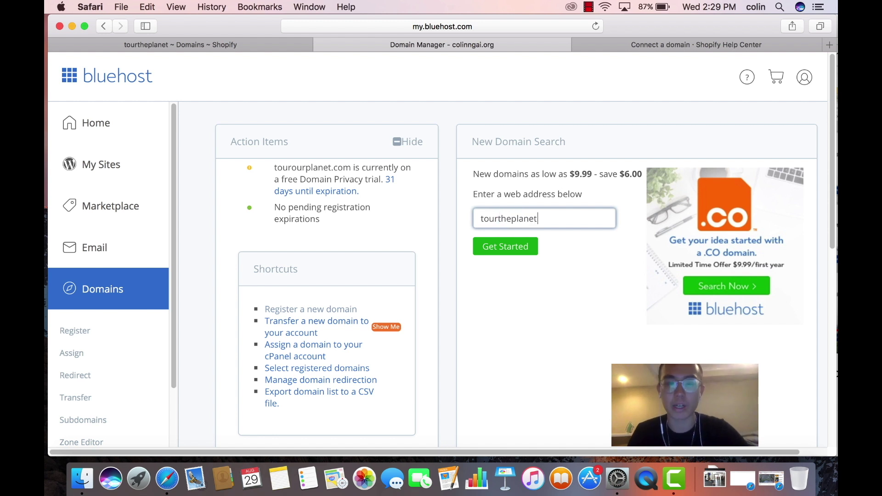
left_click(521, 247)
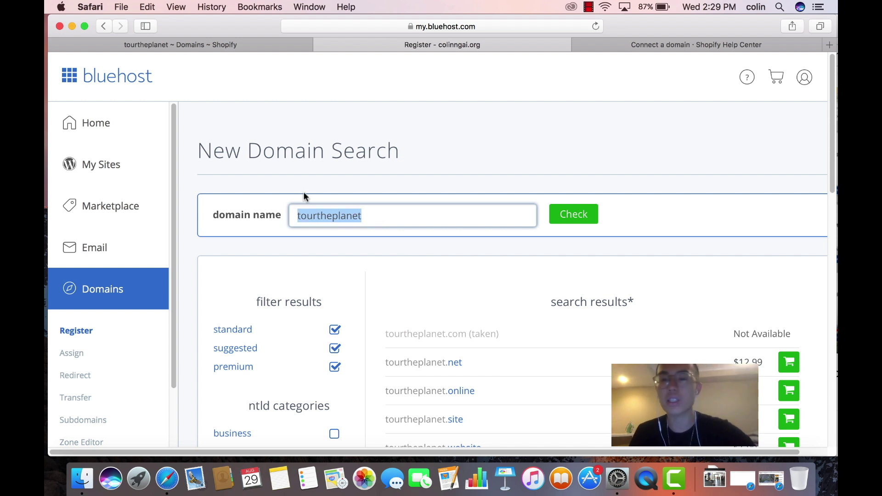
key("BackSpace")
type("planetariumshop")
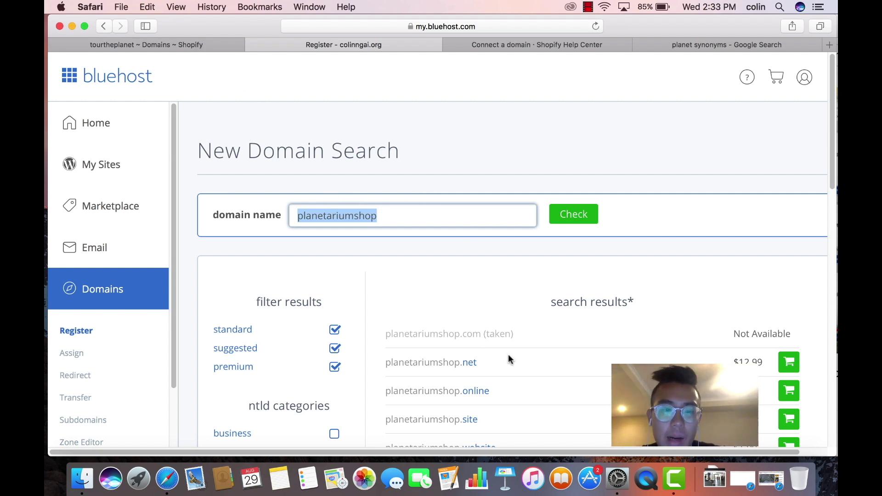
Add planetariumshop.net ($12.99) to the cart instead of the taken .com, and proceed to registration
scroll(487, 360, "down", 5)
scroll(487, 360, "down", 3)
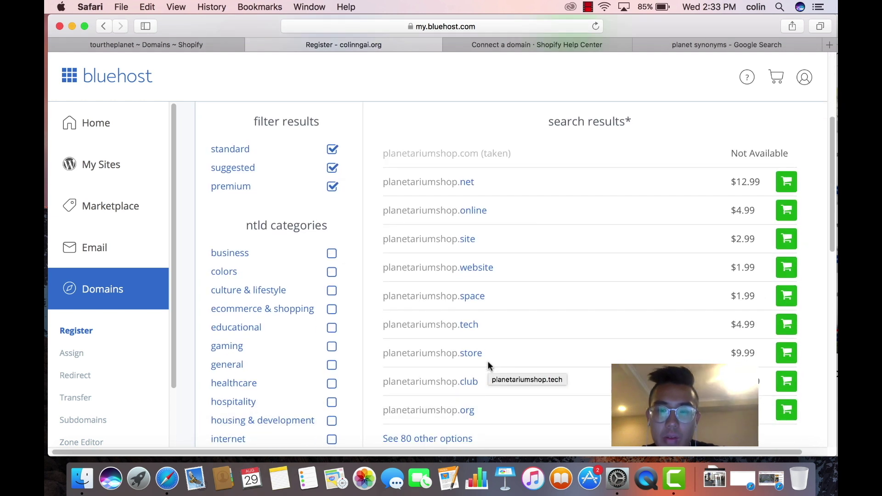
scroll(487, 360, "up", 10)
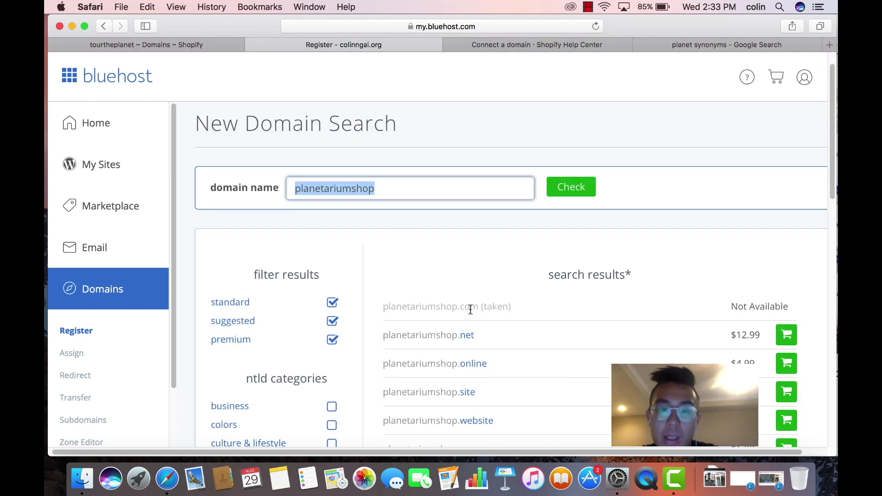
left_click(499, 306)
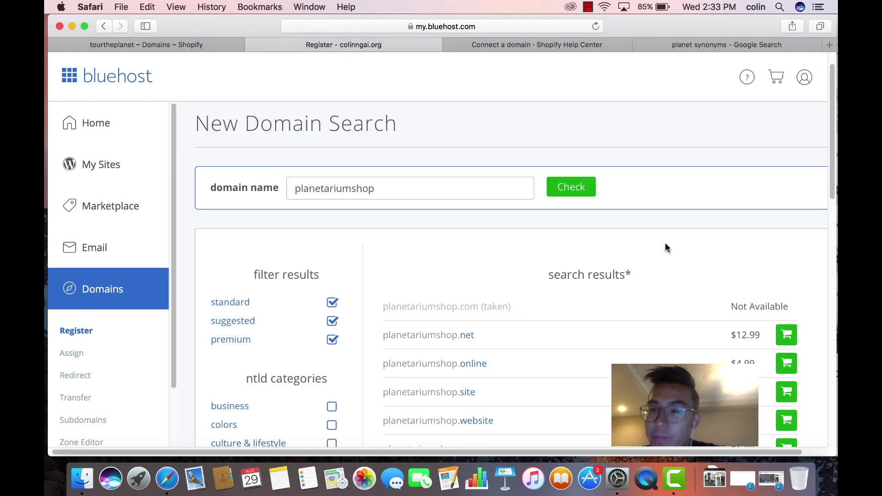
scroll(667, 248, "down", 10)
scroll(667, 248, "up", 5)
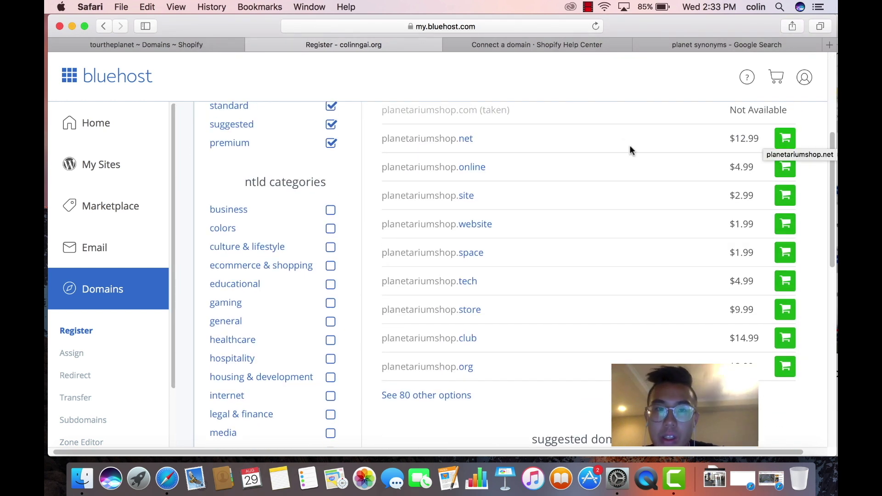
left_click(786, 140)
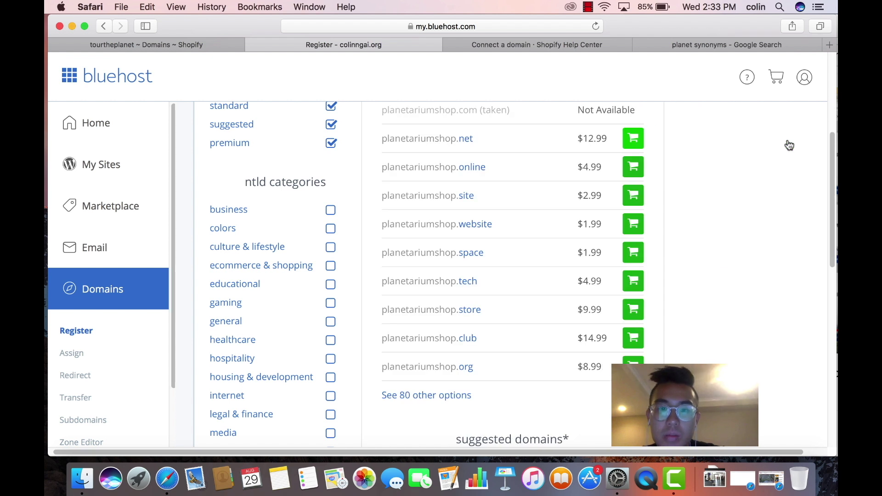
scroll(685, 184, "down", 2)
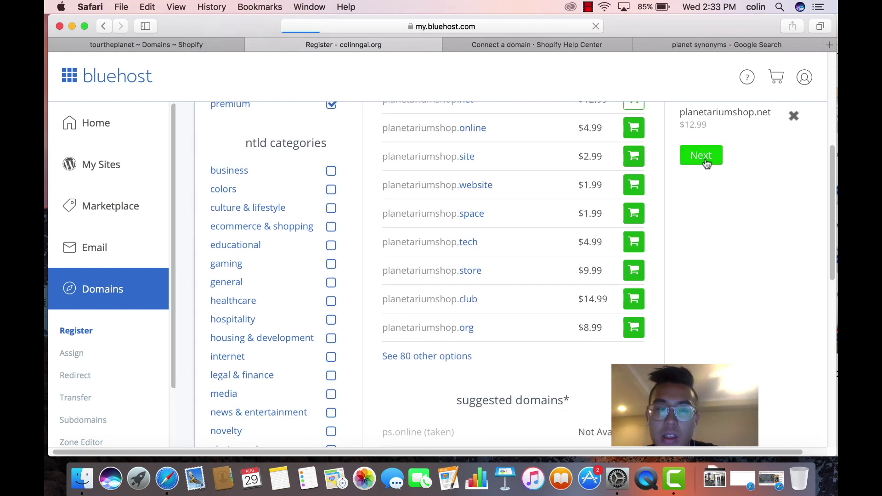
left_click(701, 155)
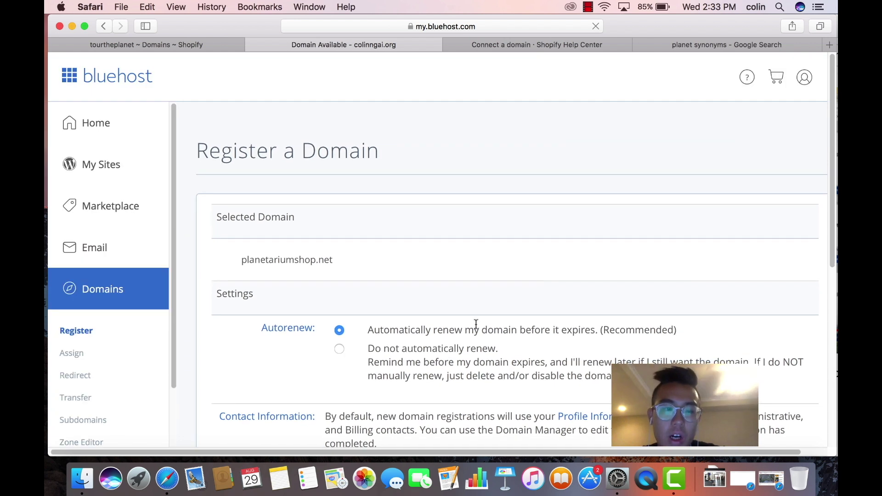
Decline domain privacy, accept the Terms of Service, and add planetariumshop.net to the cart for $12.99
scroll(476, 324, "down", 5)
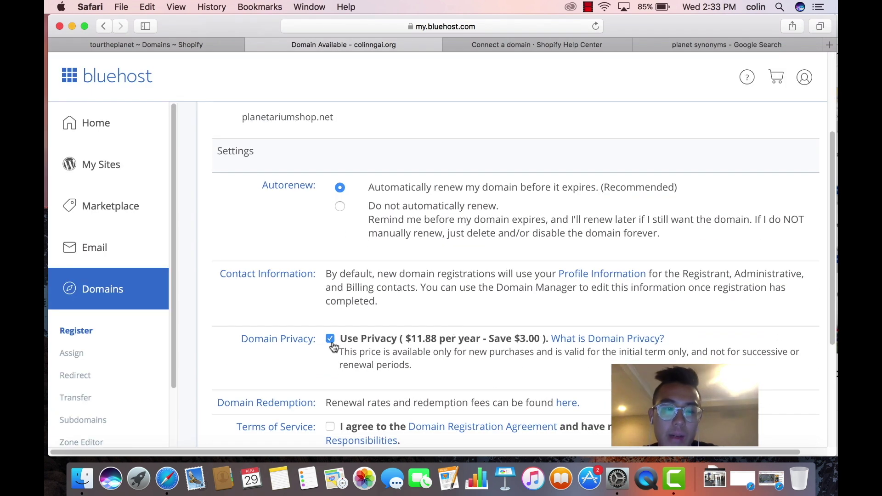
left_click(332, 344)
scroll(499, 242, "up", 5)
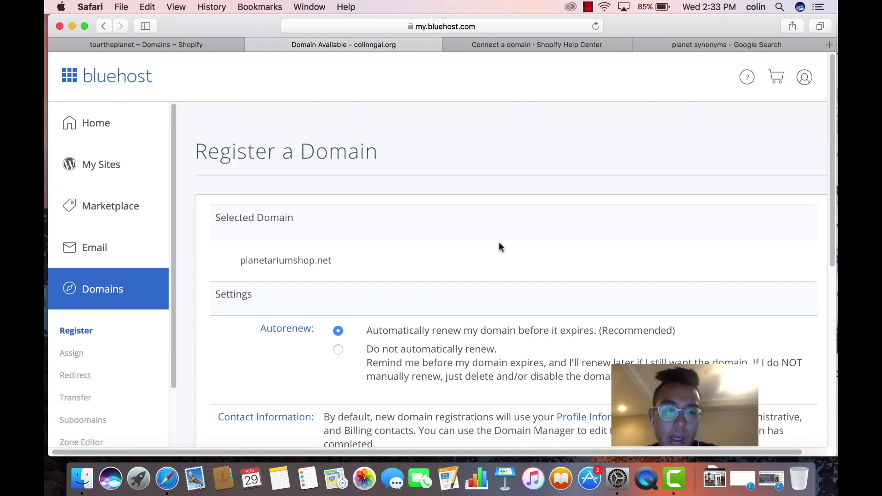
scroll(499, 241, "down", 6)
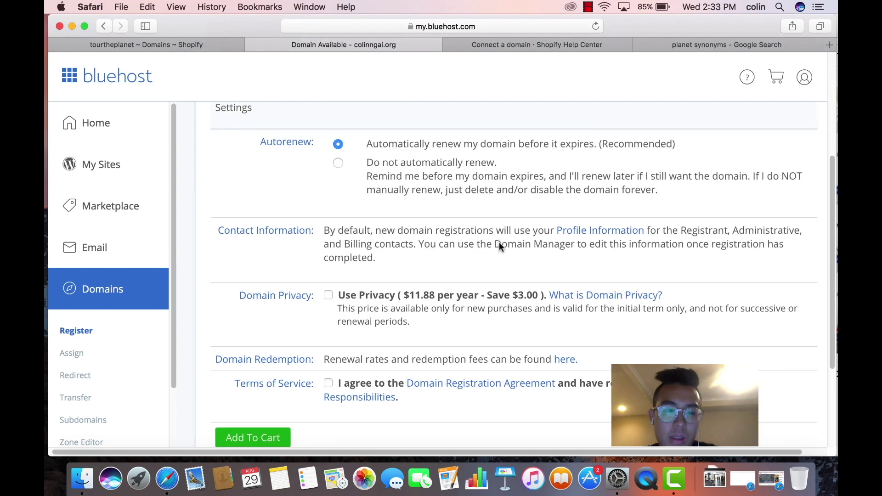
scroll(499, 246, "down", 3)
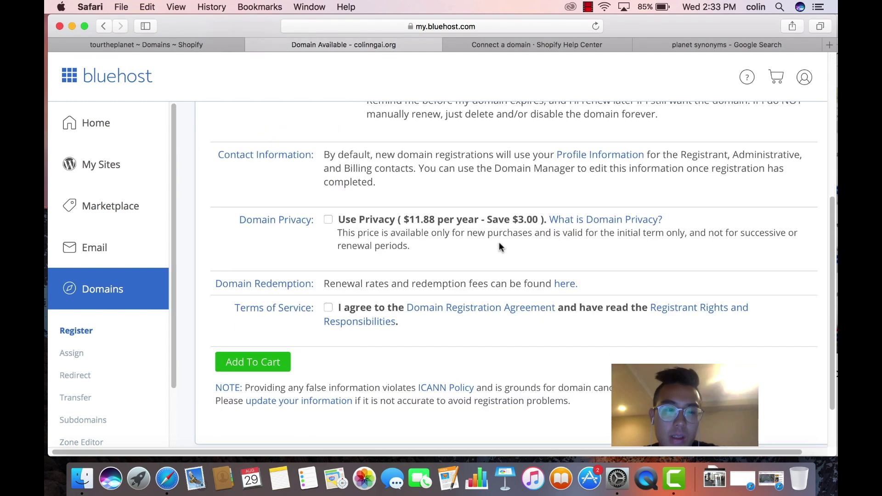
left_click(329, 309)
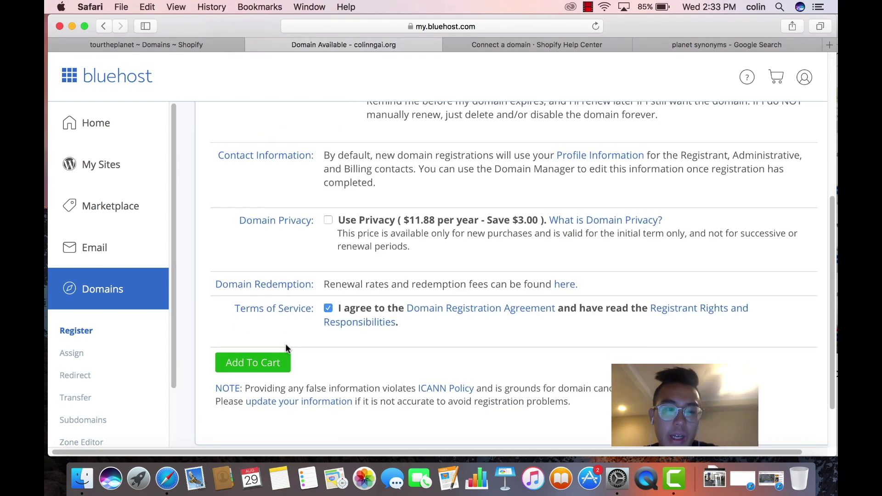
left_click(271, 364)
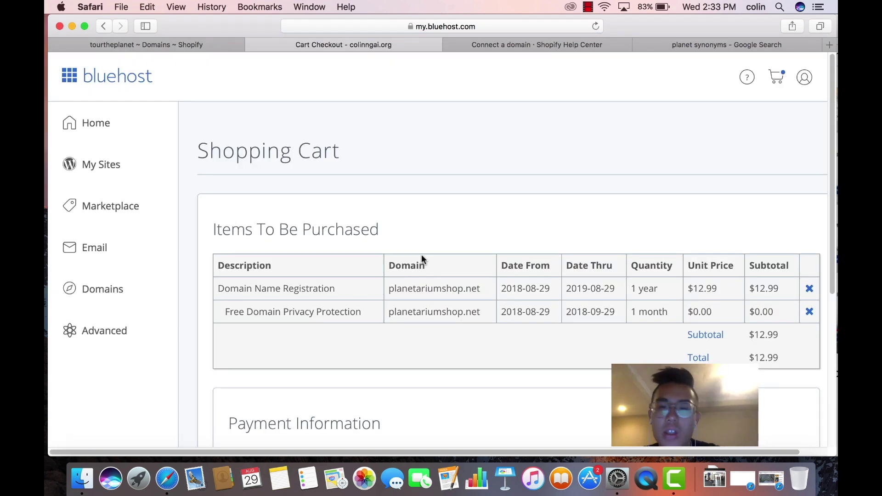
left_click(124, 288)
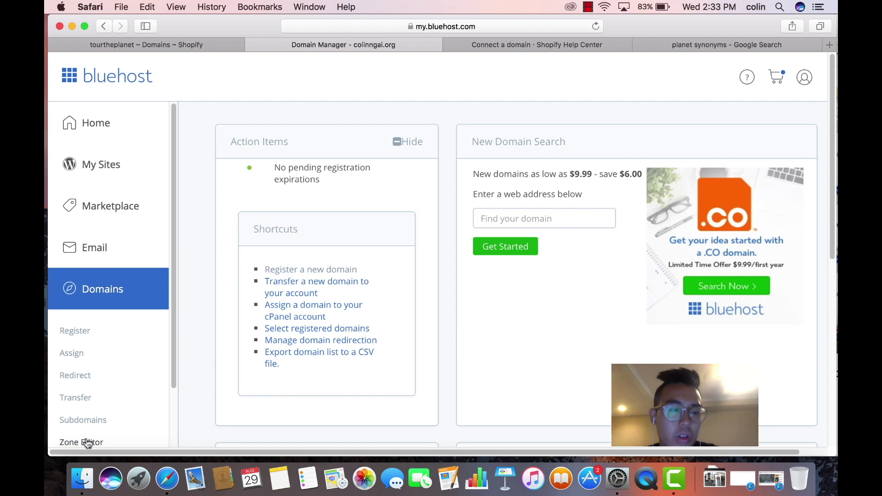
Load tourourplanet.com in the Zone Editor and check the @ A record (23.227.38.32) and www CNAME
left_click(88, 442)
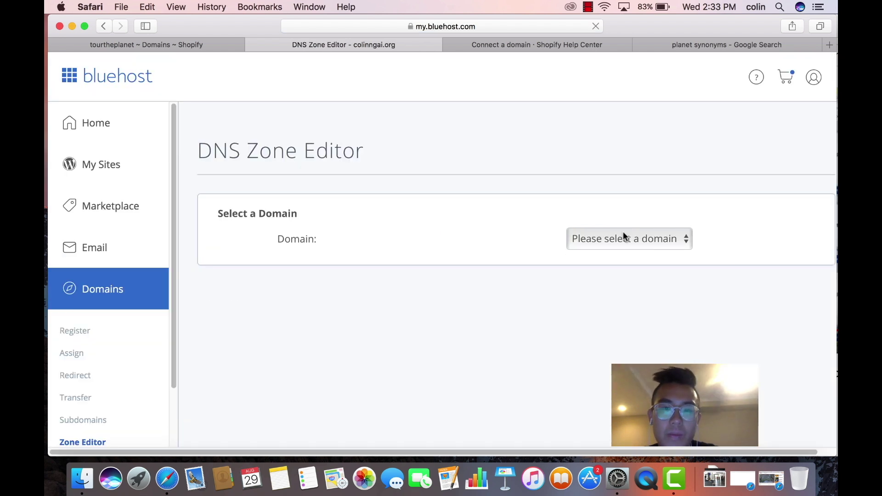
left_click(623, 230)
left_click(625, 257)
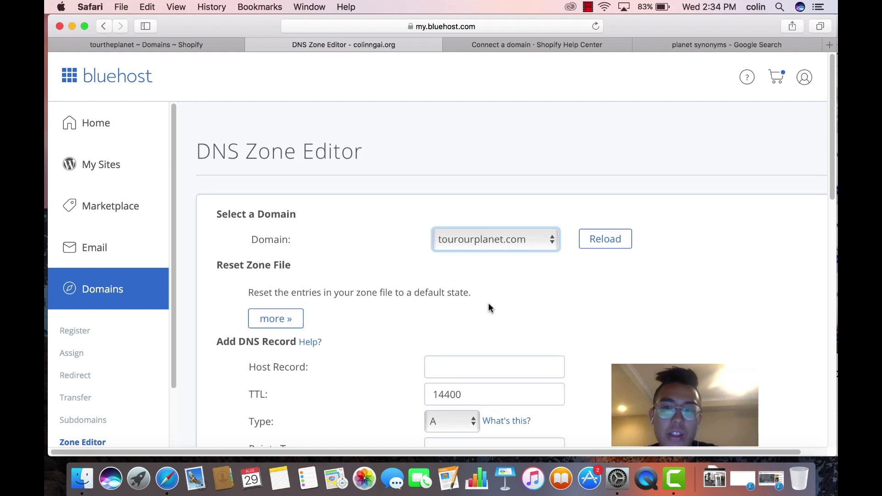
scroll(489, 305, "down", 3)
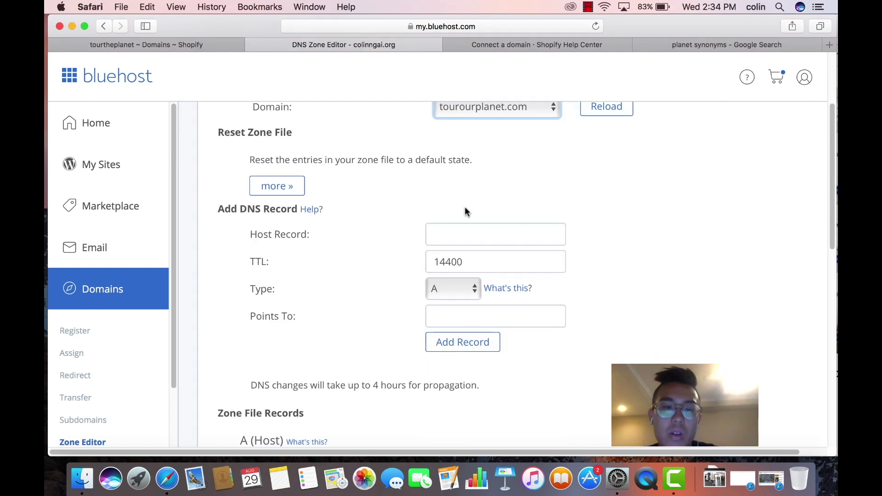
scroll(462, 205, "up", 1)
scroll(462, 203, "down", 3)
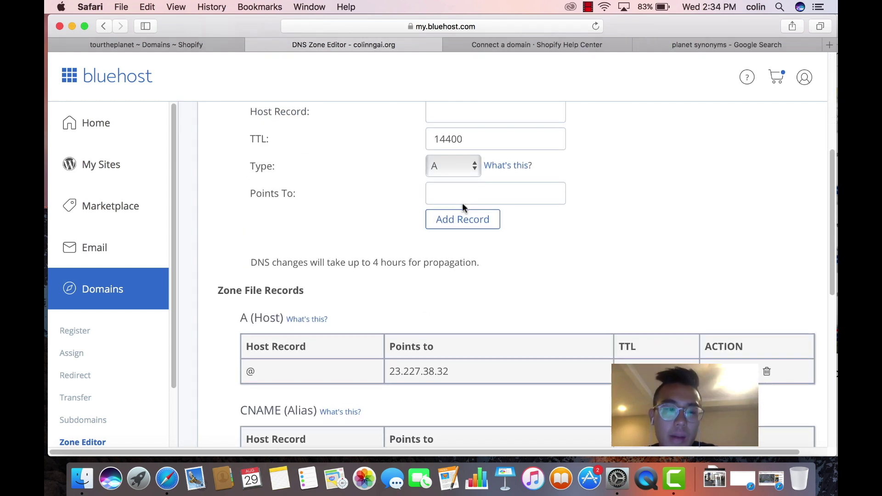
scroll(464, 173, "up", 1)
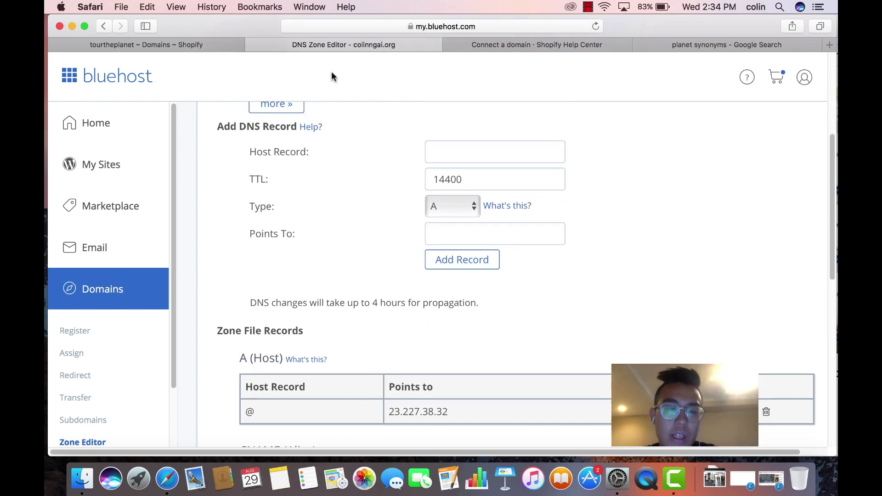
scroll(385, 355, "up", 1)
scroll(385, 354, "down", 3)
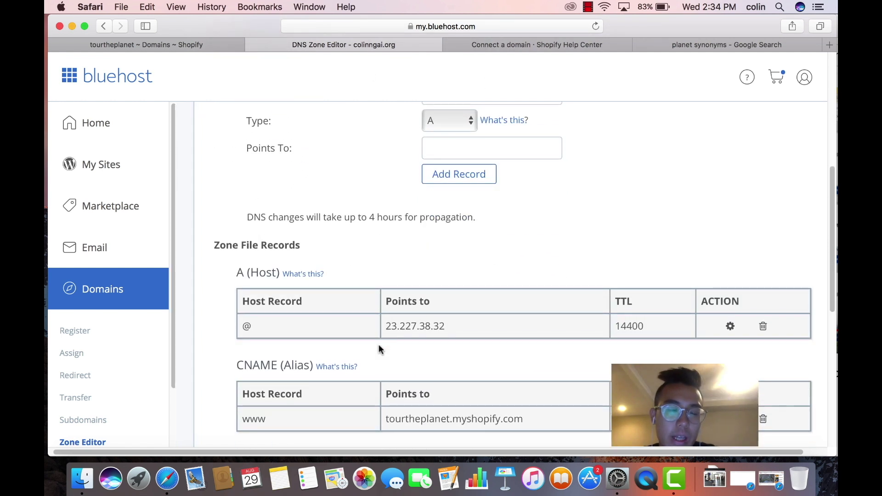
Submit tourourplanet.com as an existing domain in Shopify and open the BlueHost instructions
left_click(221, 42)
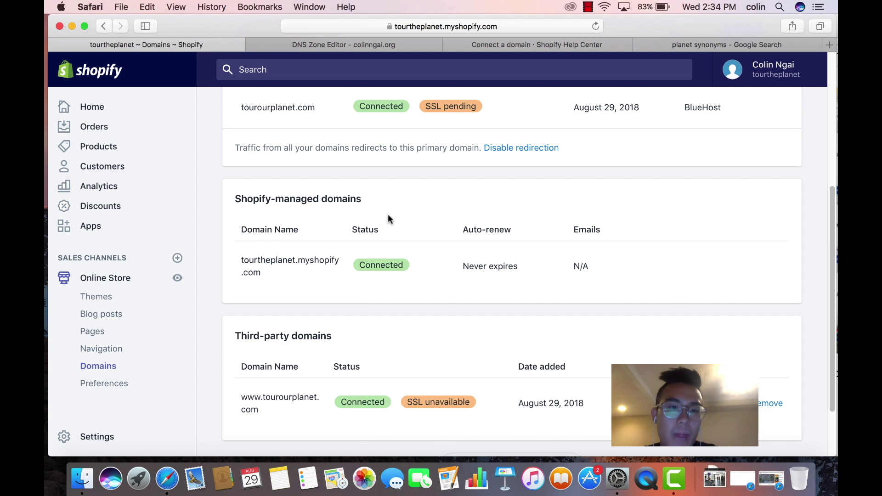
scroll(388, 216, "down", 3)
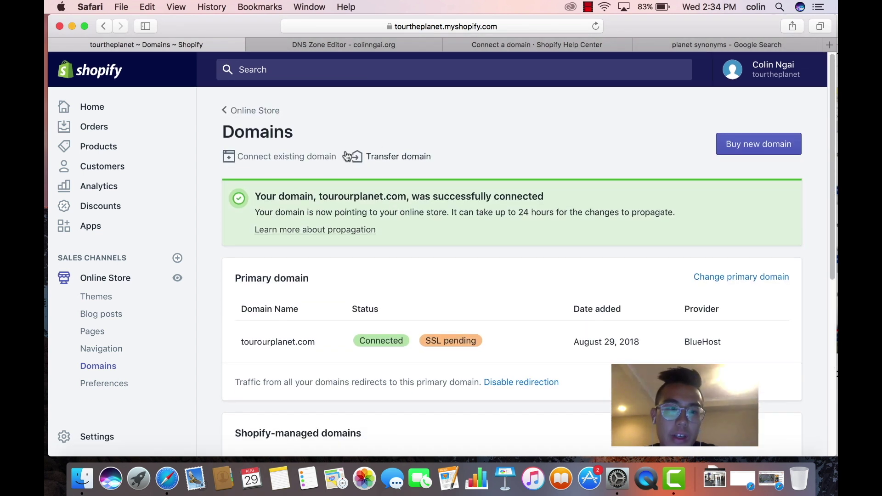
left_click(315, 160)
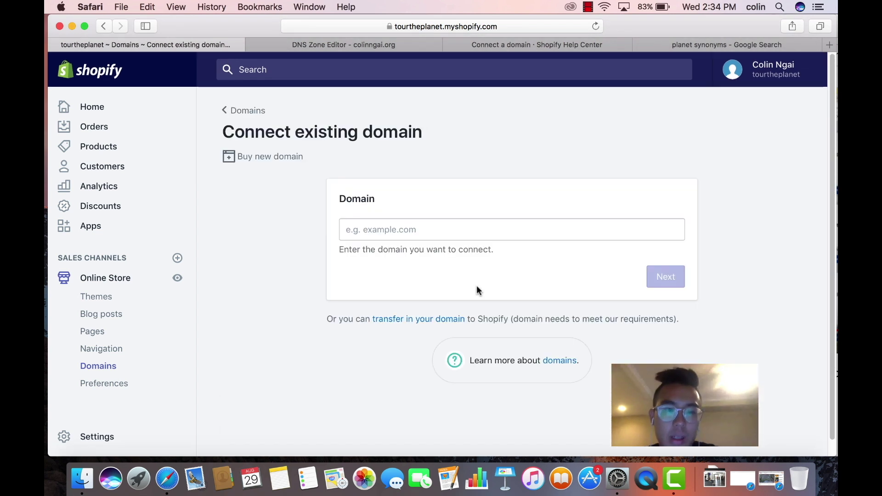
left_click(475, 235)
type("tourou")
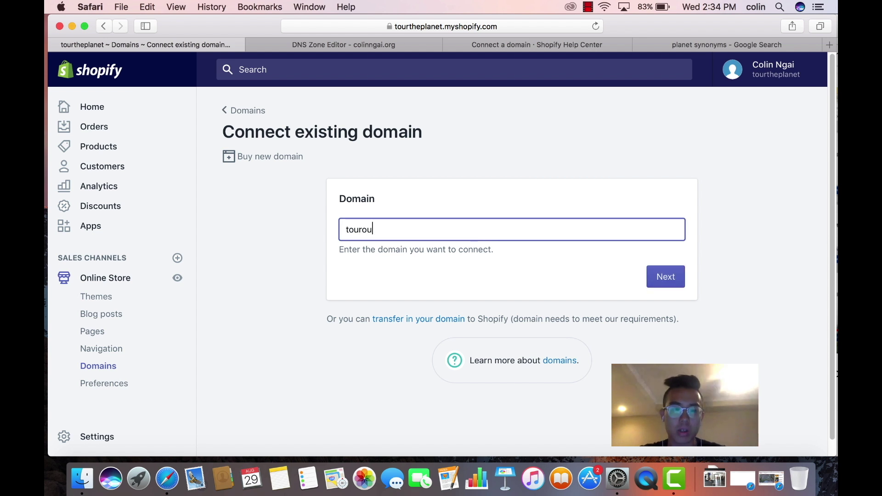
type("rplanet.com")
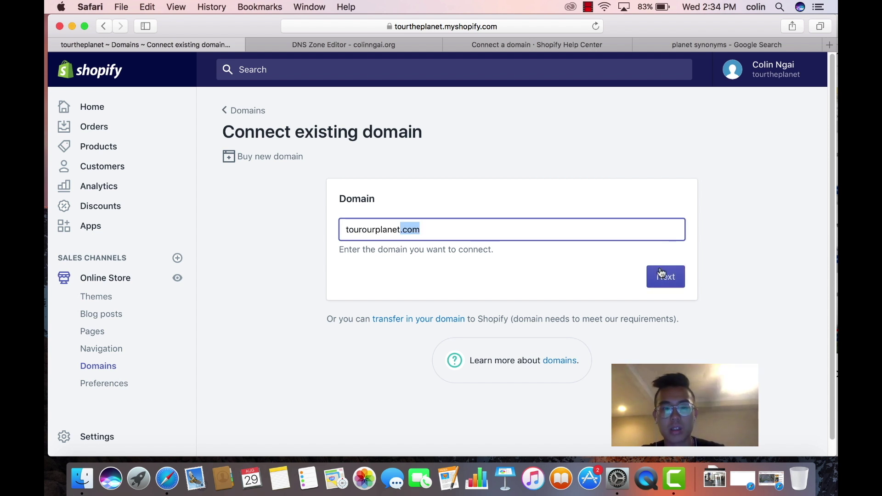
left_click(660, 273)
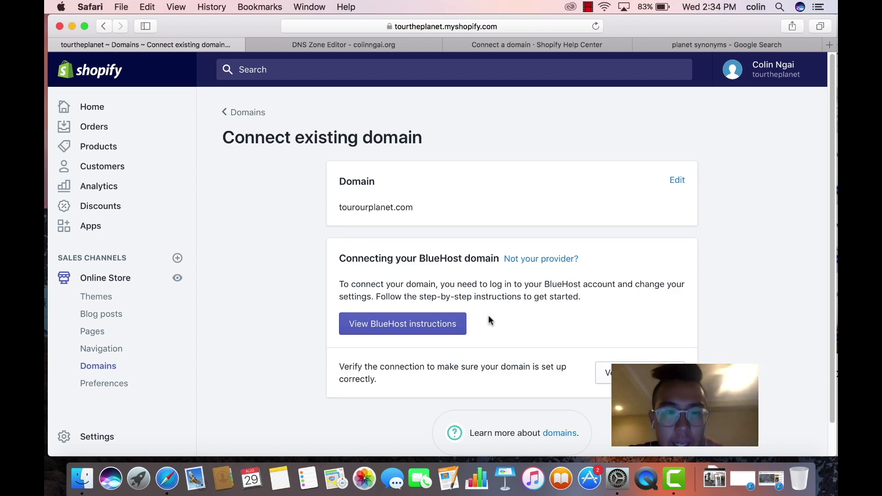
left_click(437, 329)
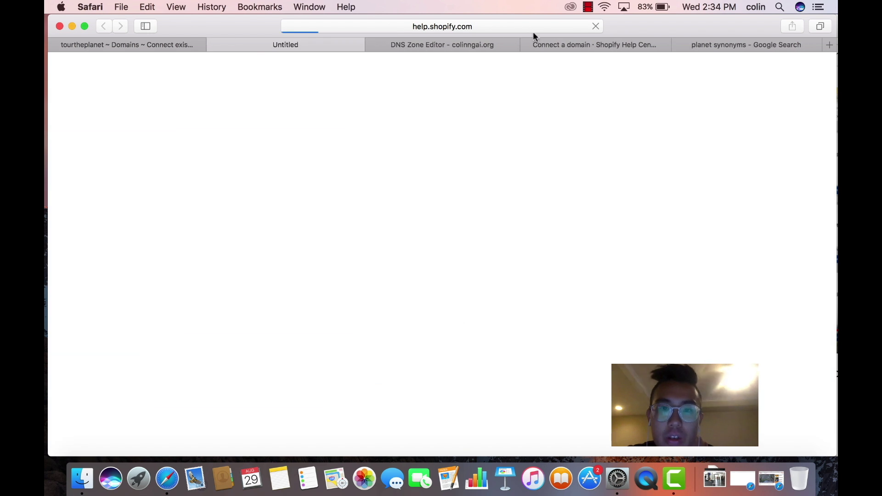
Close the old help tab and read the Bluehost guide's steps for the @ and www records
left_click(528, 43)
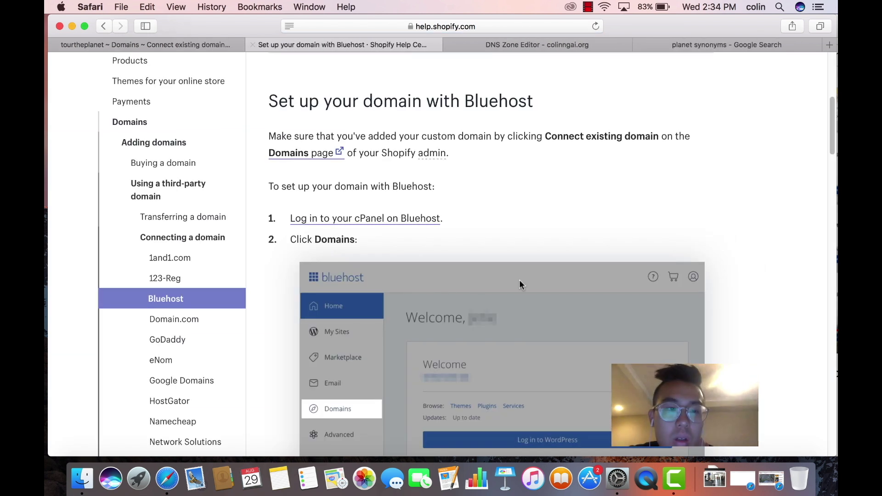
scroll(520, 280, "up", 5)
scroll(520, 282, "down", 20)
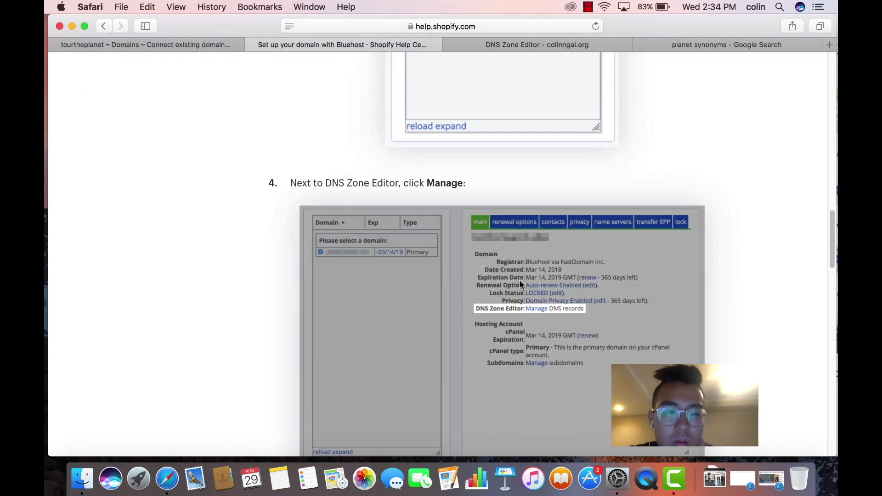
scroll(519, 284, "down", 10)
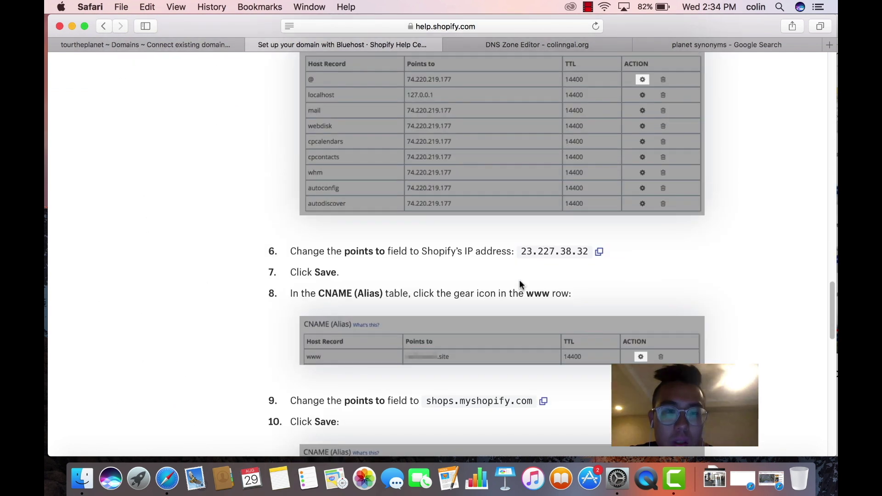
scroll(520, 280, "up", 5)
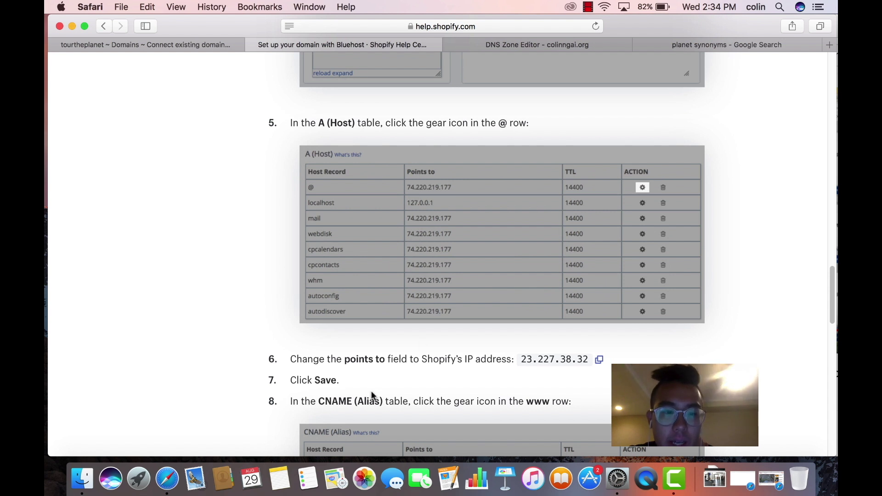
Copy Shopify's IP address 23.227.38.32 from the Bluehost setup guide
left_click(505, 46)
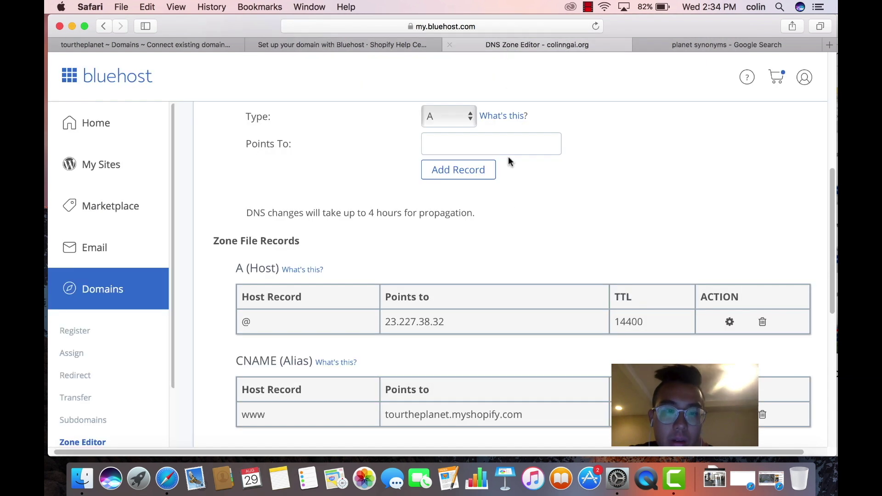
scroll(486, 297, "down", 3)
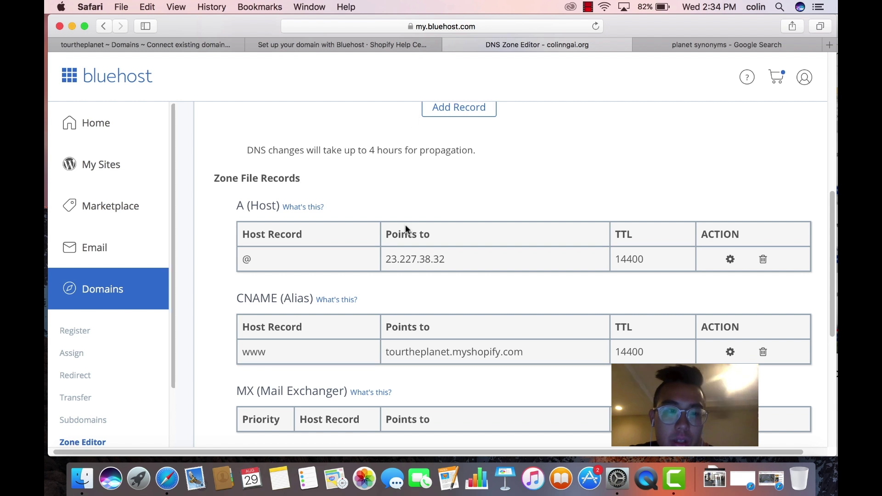
left_click(357, 43)
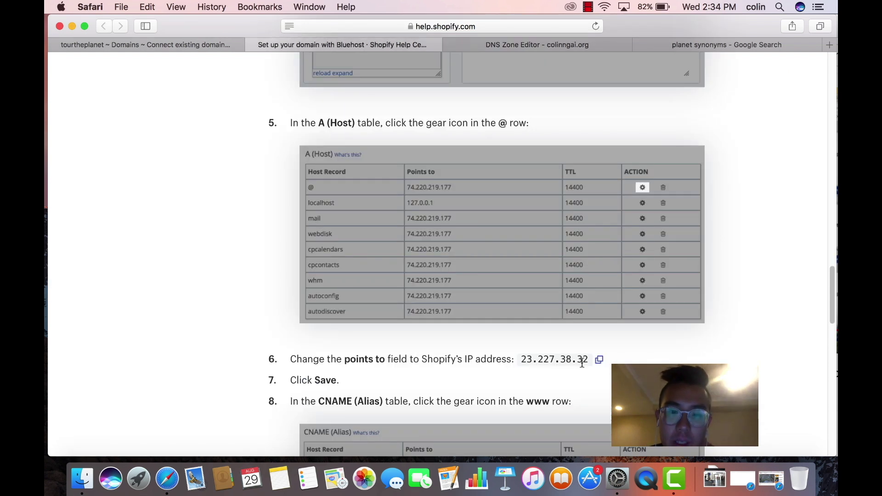
left_click(601, 362)
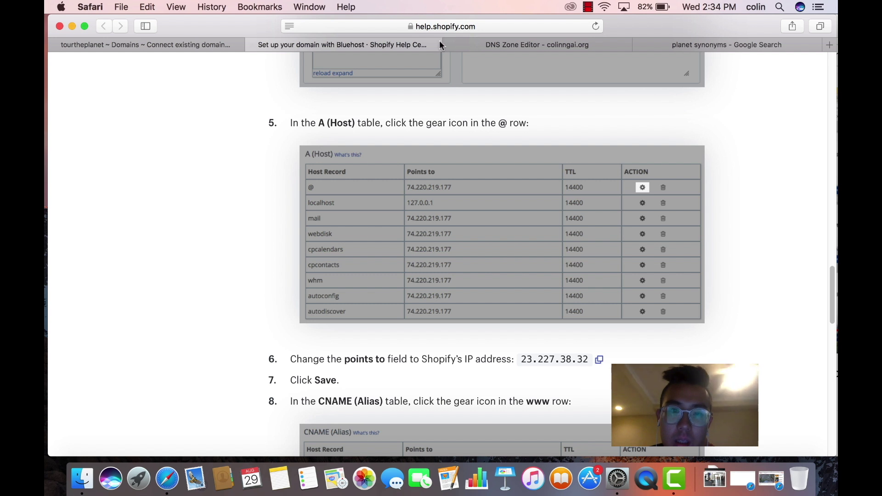
left_click(491, 43)
scroll(454, 220, "down", 5)
scroll(465, 232, "up", 15)
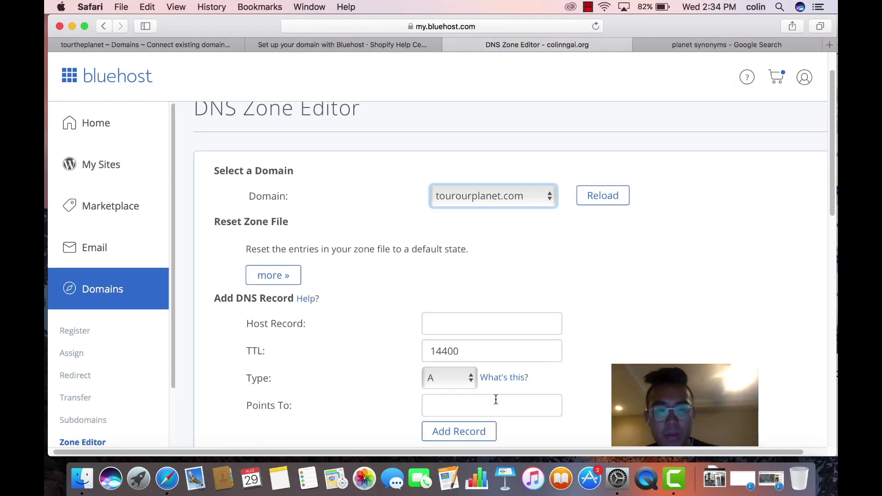
Fill the Add DNS Record form with host @ pointing to 23.227.38.32
left_click(492, 407)
type("v")
key("BackSpace")
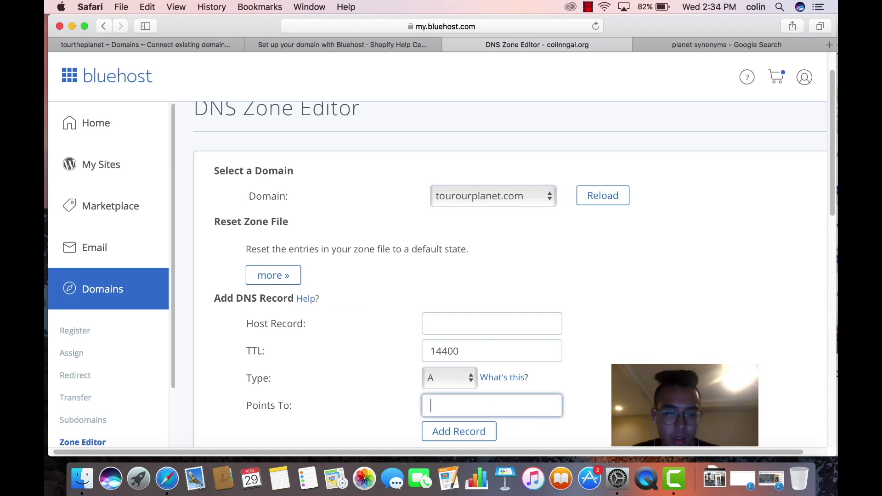
key("super+v")
left_click(476, 324)
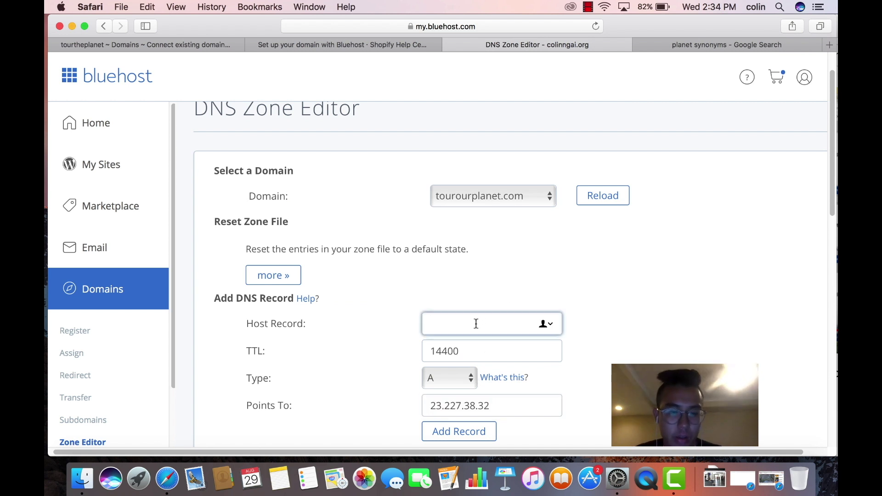
type("@")
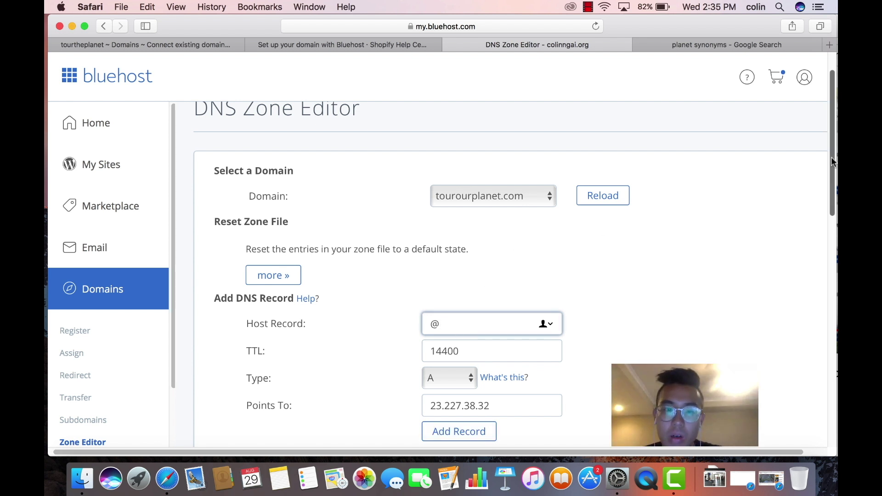
Clear the Host Record and Points To fields and return to the Shopify Help guide
left_click_drag(832, 161, 829, 228)
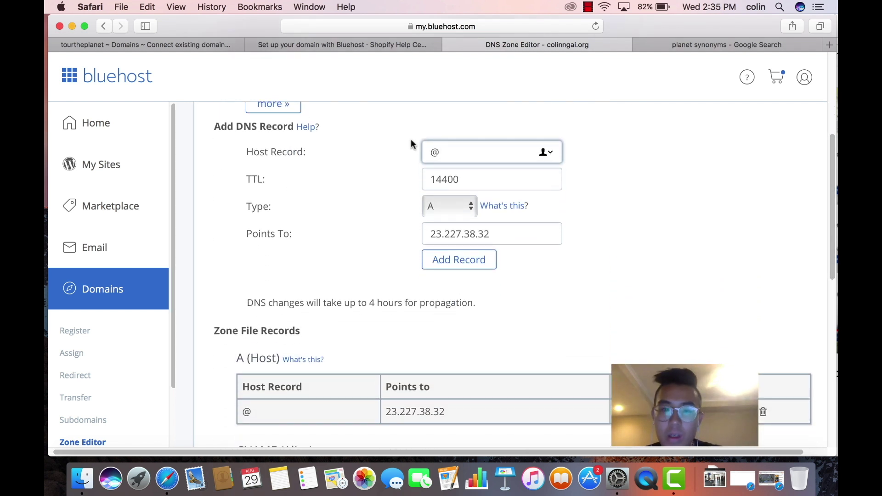
key("BackSpace")
left_click(452, 234)
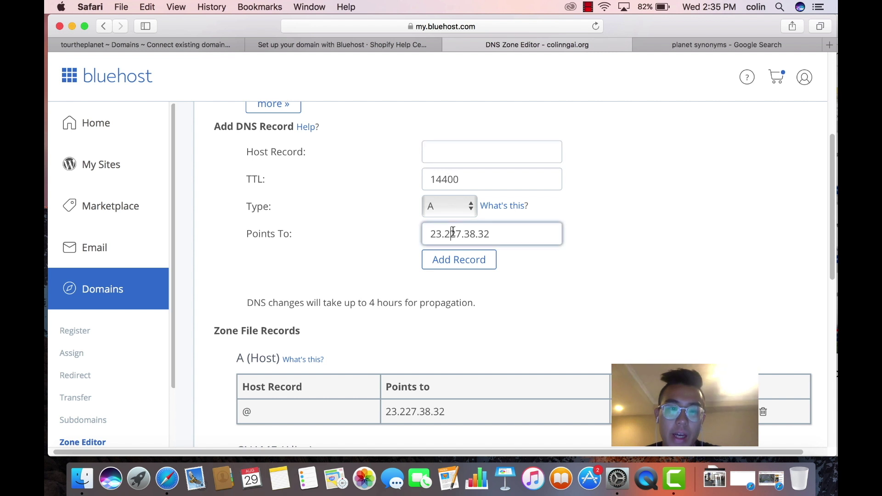
triple_click(453, 234)
key("BackSpace")
left_click(339, 41)
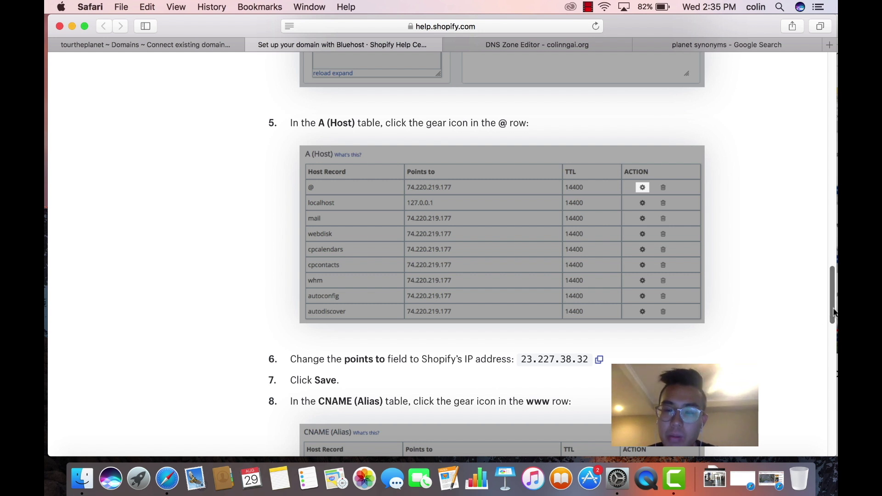
Enter www as the Host Record for a new DNS record in Bluehost
scroll(835, 313, "down", 5)
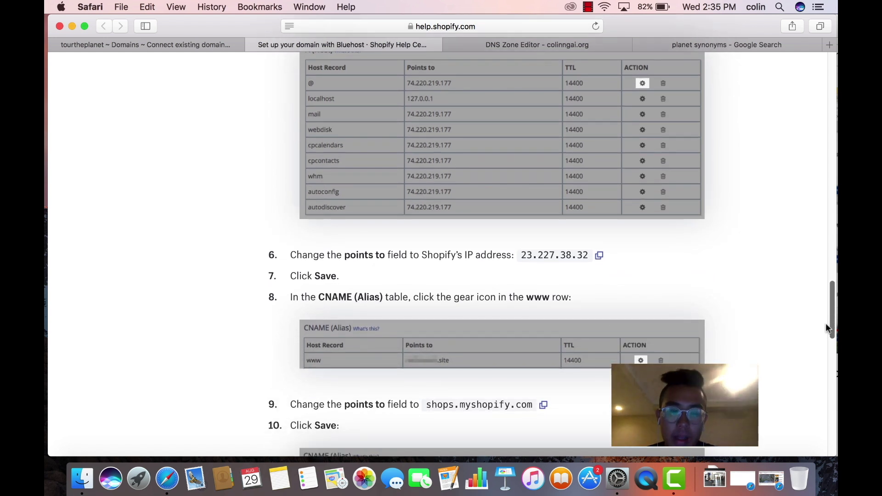
left_click(531, 47)
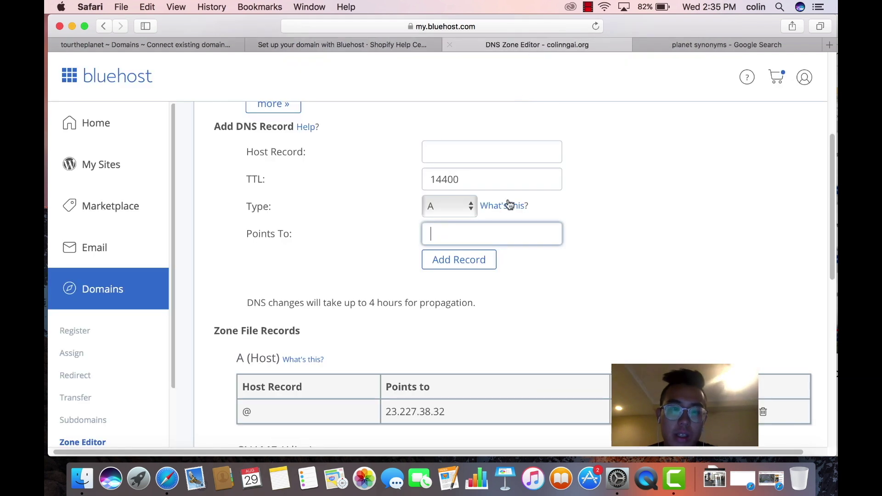
left_click(470, 151)
type("www")
key("Tab")
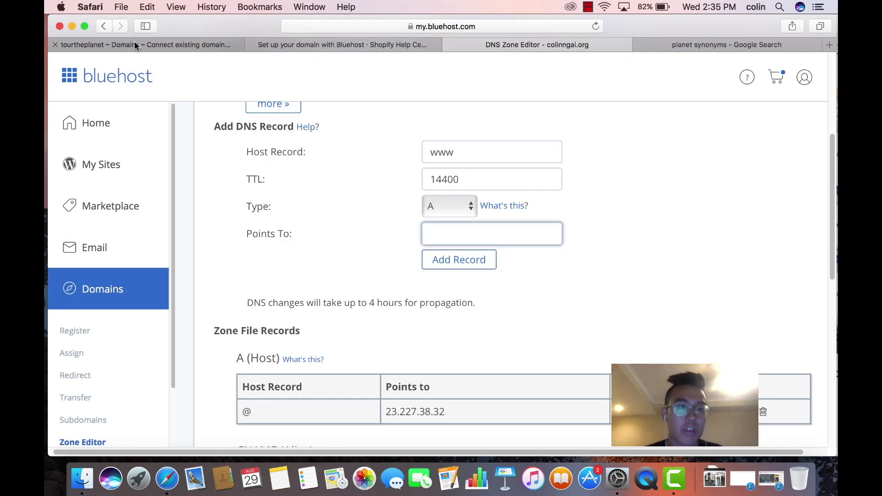
Copy tourtheplanet.myshopify.com from Shopify's address bar and paste it as the Points To target
left_click(134, 42)
left_click(452, 27)
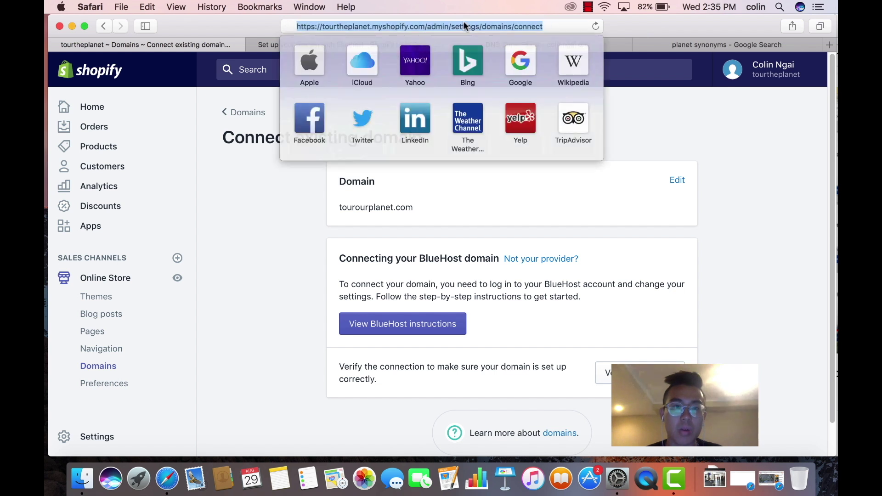
left_click(386, 27)
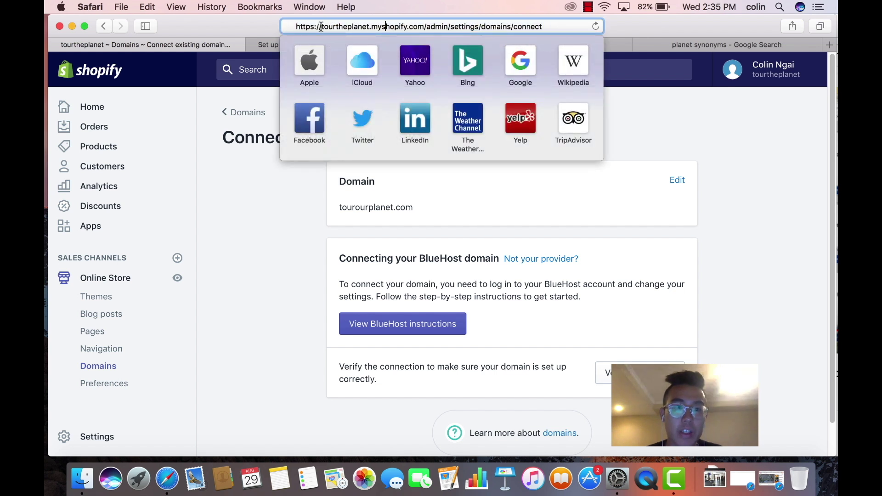
left_click_drag(321, 27, 424, 26)
right_click(424, 26)
left_click(441, 44)
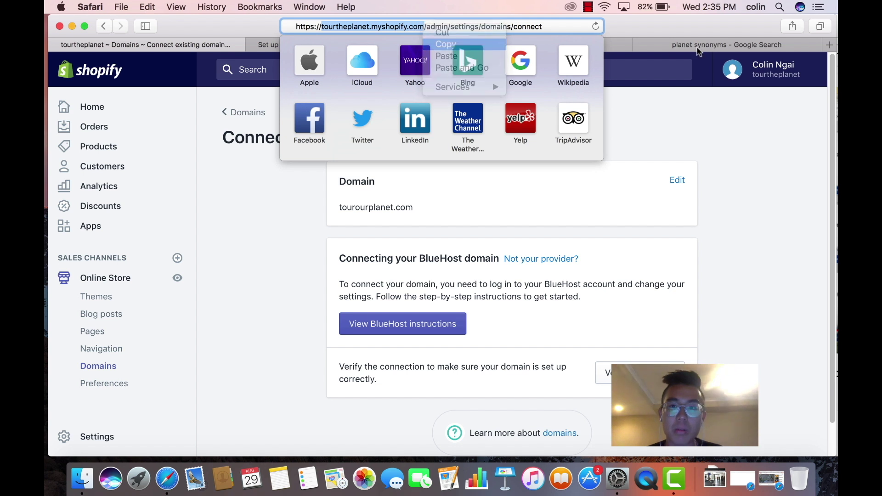
left_click(707, 29)
left_click(537, 45)
left_click(487, 233)
key("super+v")
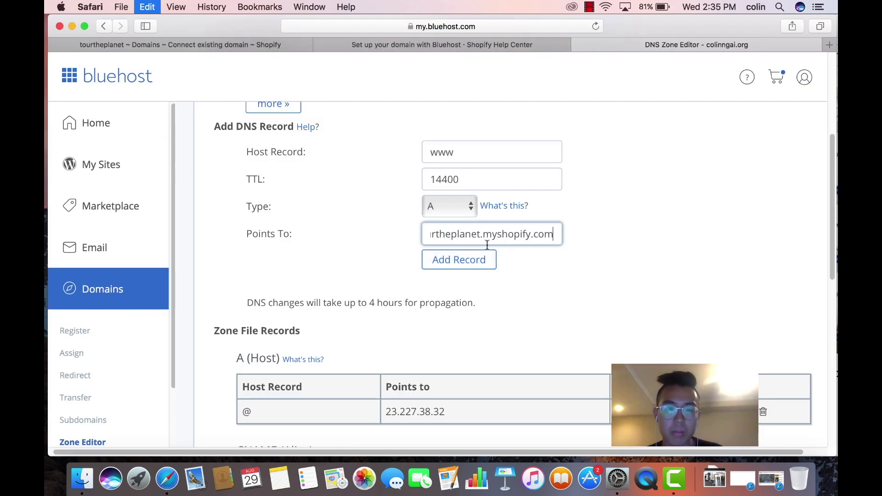
Clear both entry fields and review the existing @ and www zone file records
triple_click(482, 234)
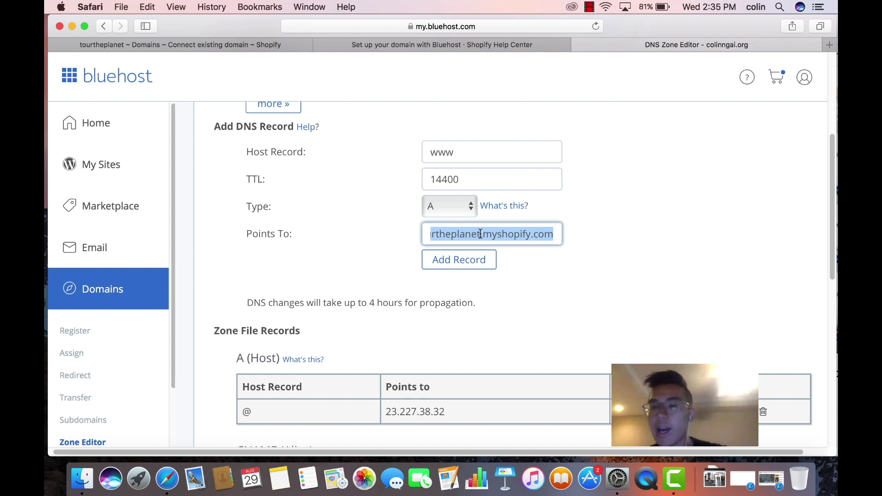
key("BackSpace")
double_click(480, 154)
key("BackSpace")
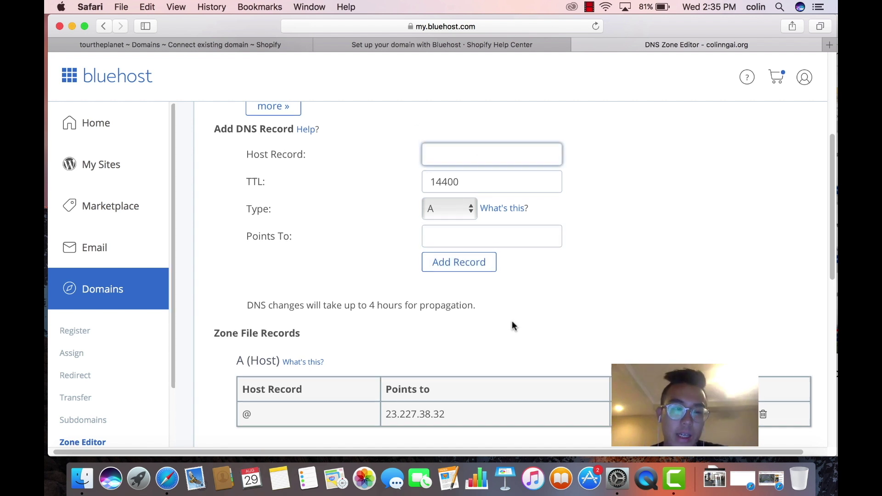
scroll(511, 325, "up", 1)
left_click_drag(835, 203, 834, 262)
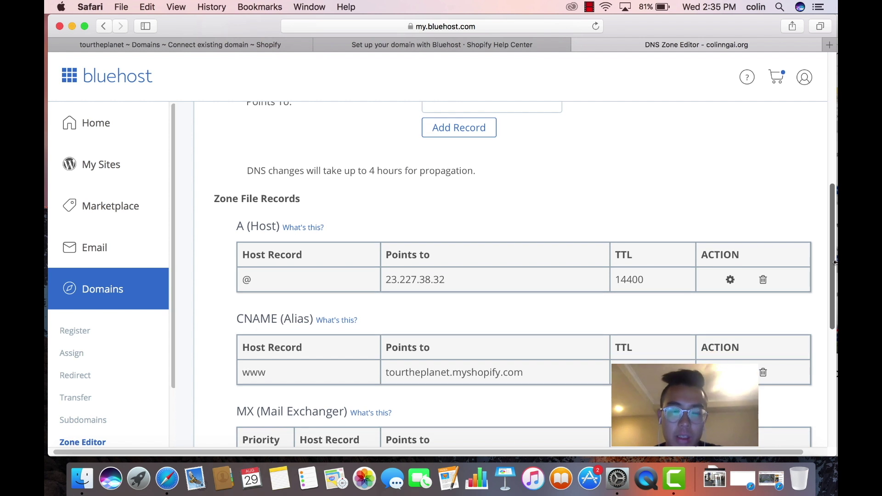
left_click(193, 46)
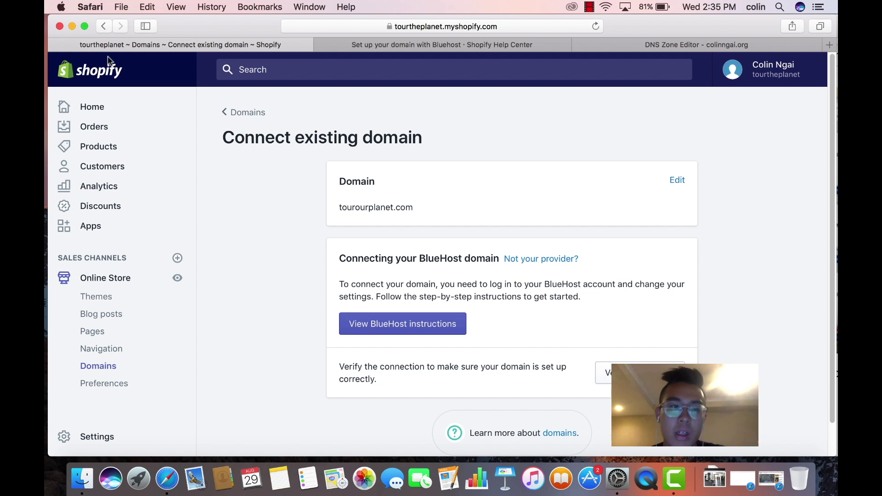
Go back from the tourourplanet.com connection page to the Shopify Domains overview
left_click(249, 119)
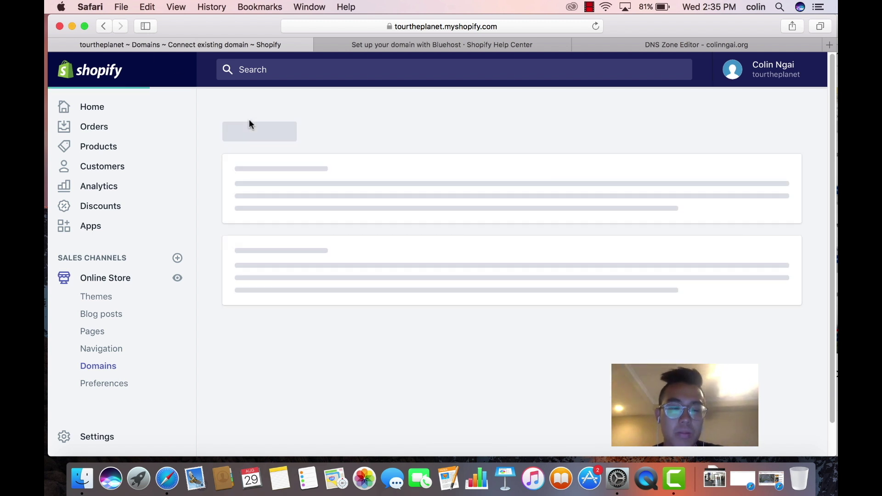